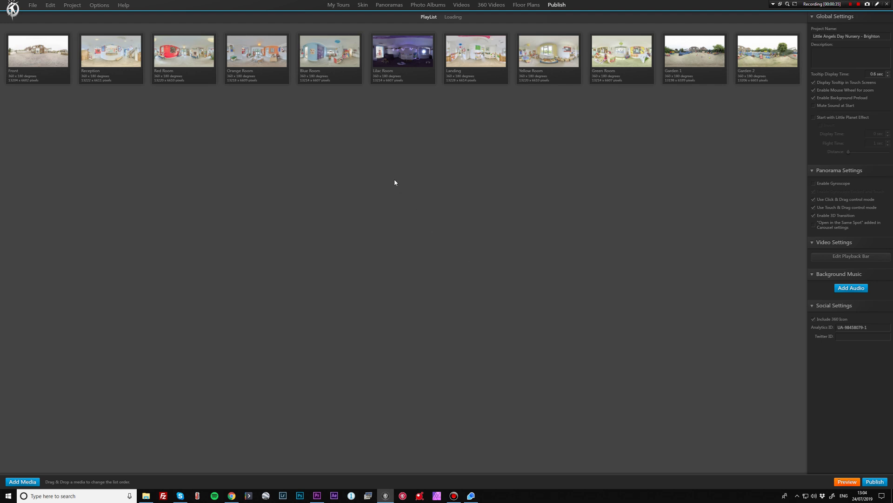
Try to open the Little Angels Day Nursery tour from the saved tours, and return to its publishing settings
left_click(345, 6)
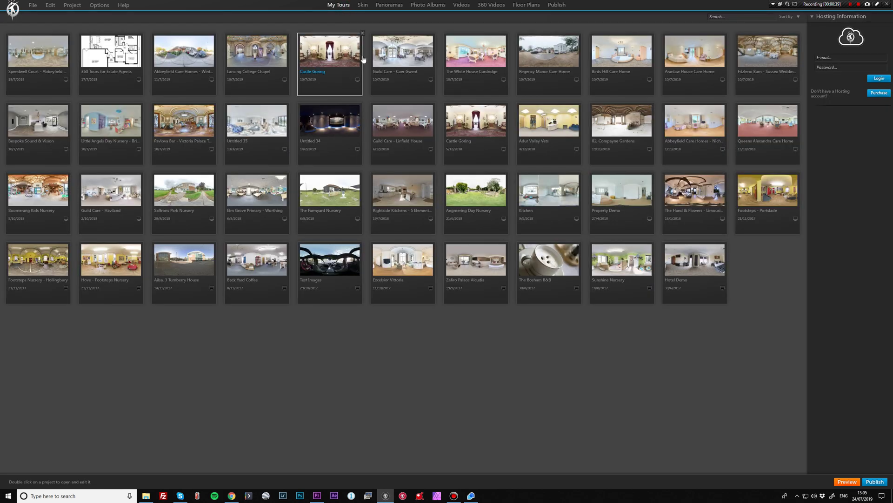
double_click(111, 125)
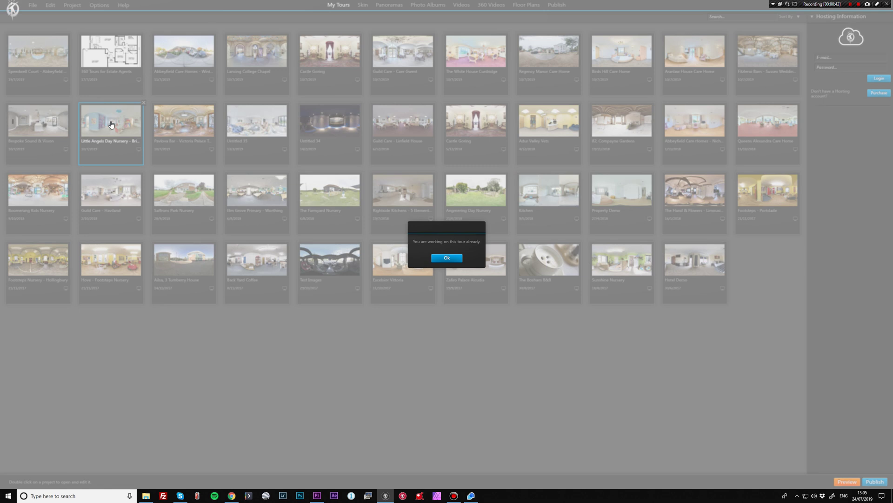
left_click(446, 258)
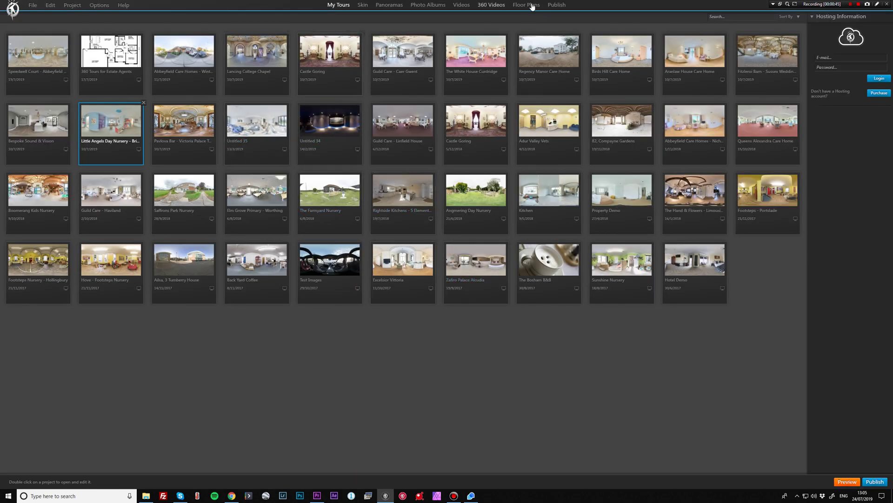
left_click(559, 7)
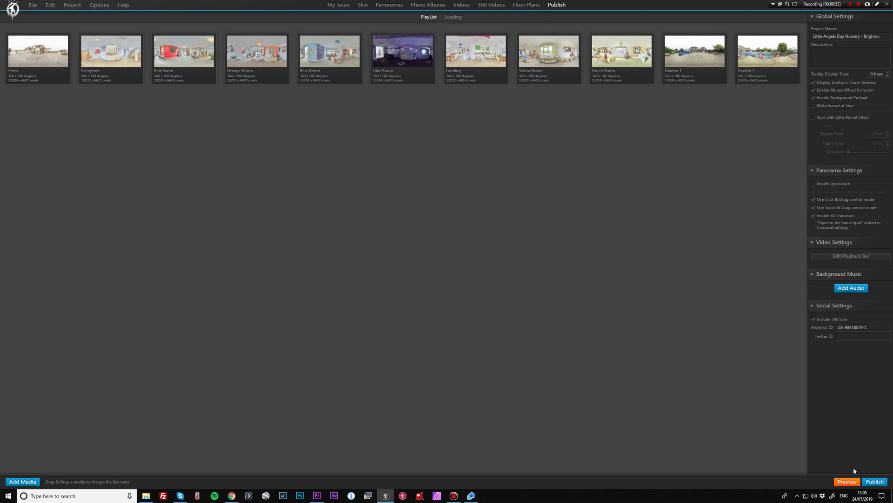
Make Google Street View the only publishing target instead of Web / Mobile, and open the tour for Street View editing
left_click(875, 482)
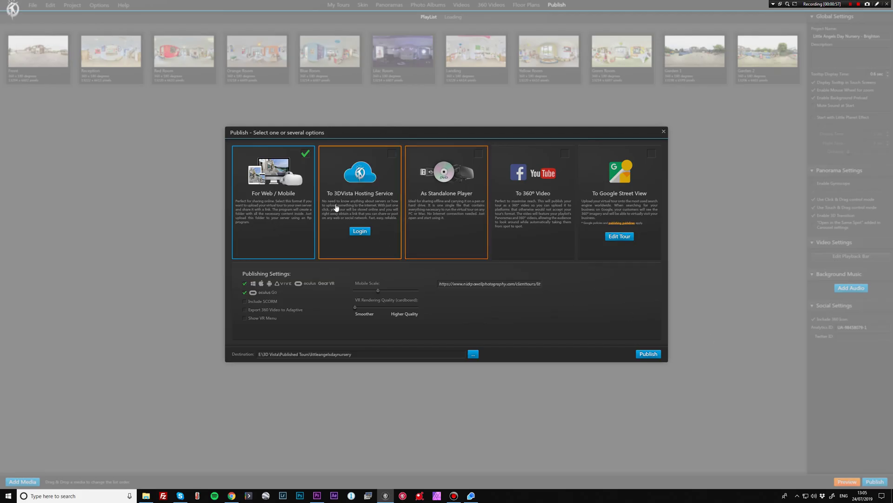
left_click(305, 154)
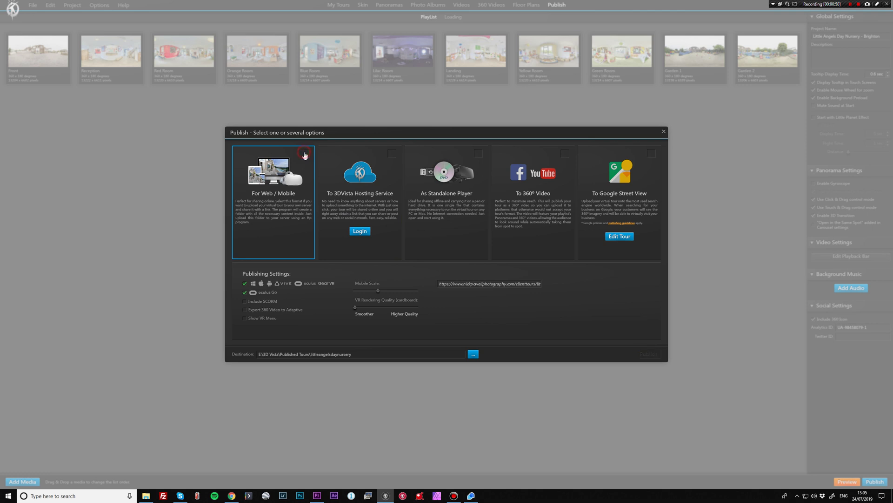
left_click(652, 154)
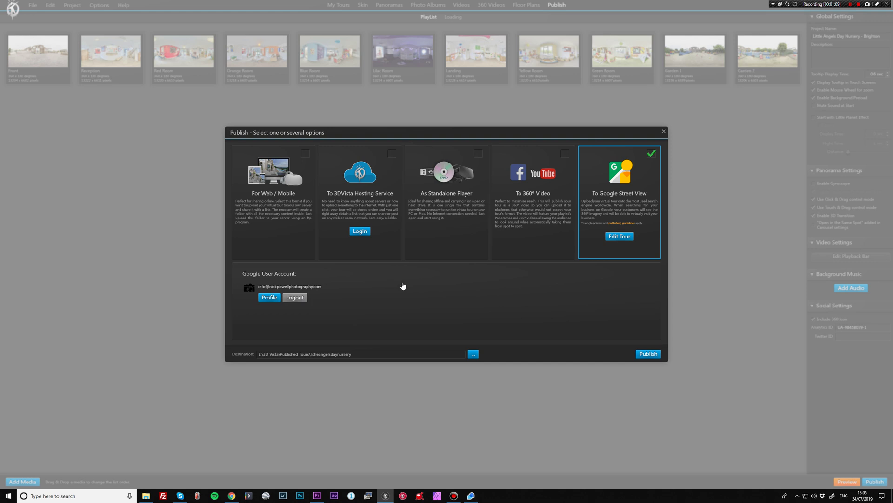
left_click(627, 236)
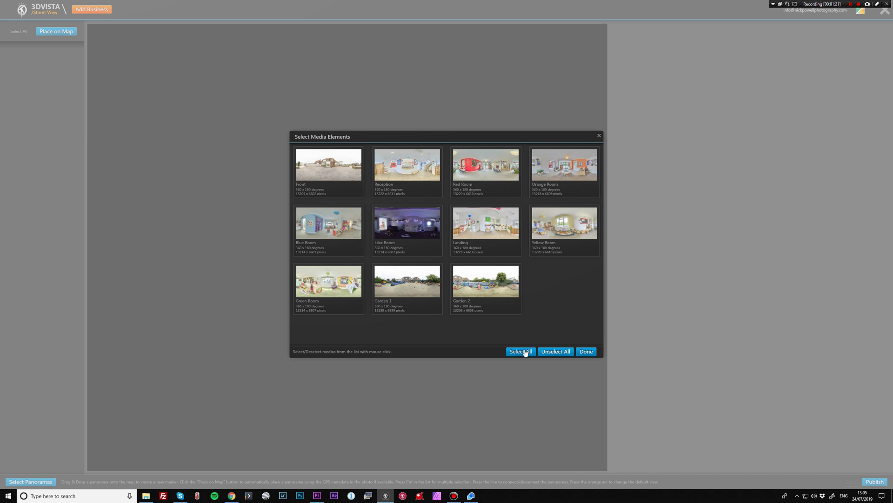
Select all panoramas, from Front to Garden 2, and load them into the Street View project
left_click(356, 170)
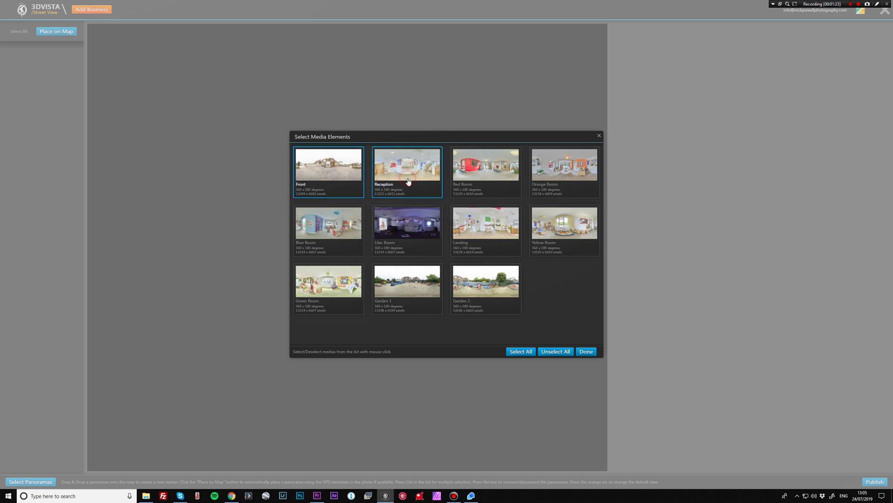
left_click(347, 183)
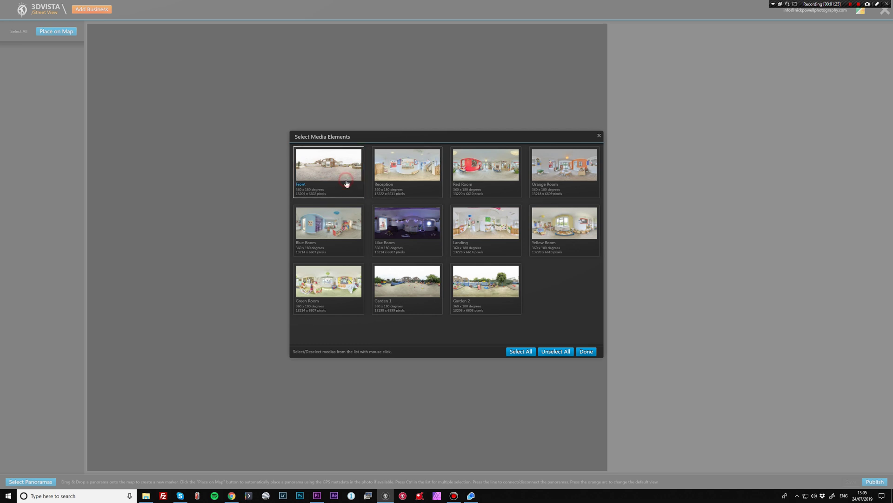
left_click(518, 352)
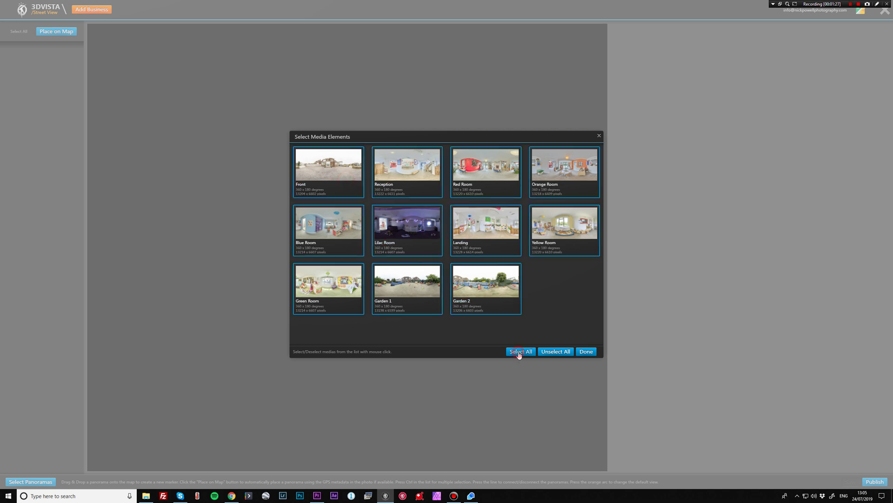
left_click(587, 353)
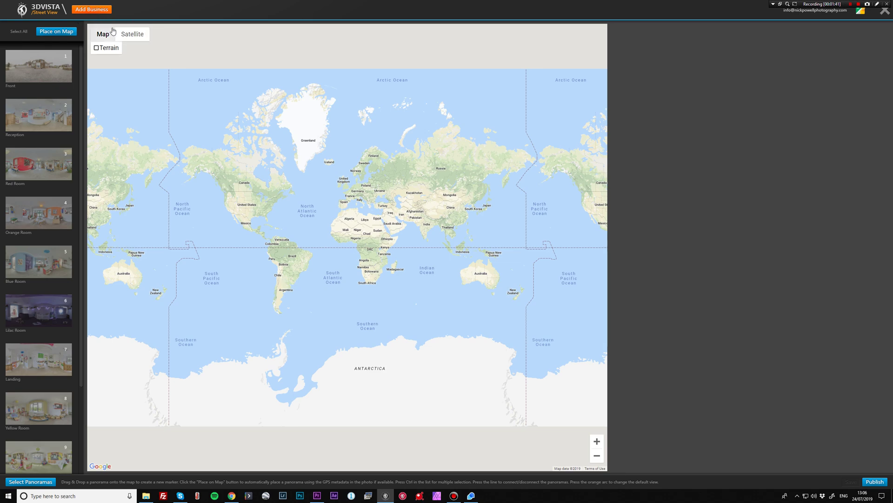
Search for the business "little angels day care nursery" and choose the Brighton, UK match
left_click(95, 10)
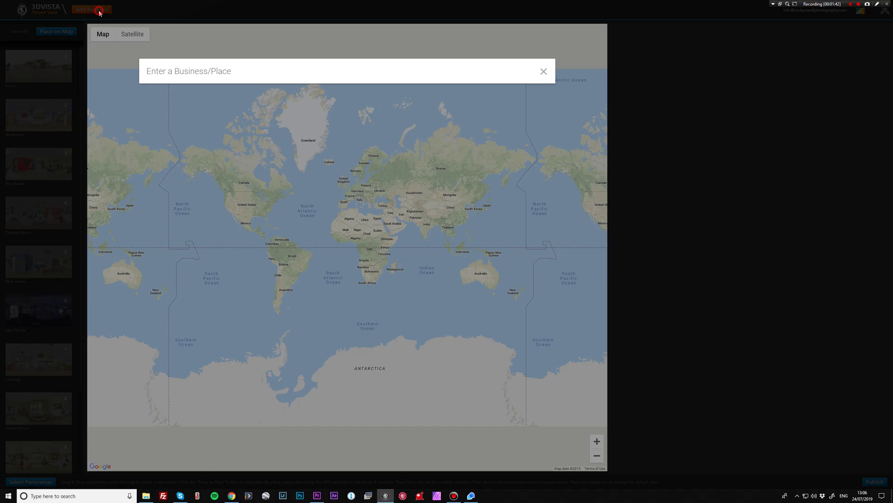
left_click(180, 72)
type("litt")
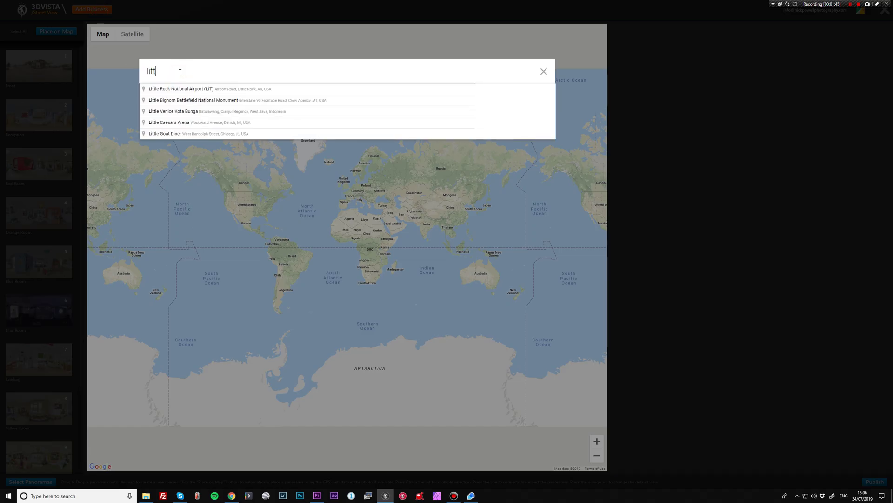
type("le angels day ca")
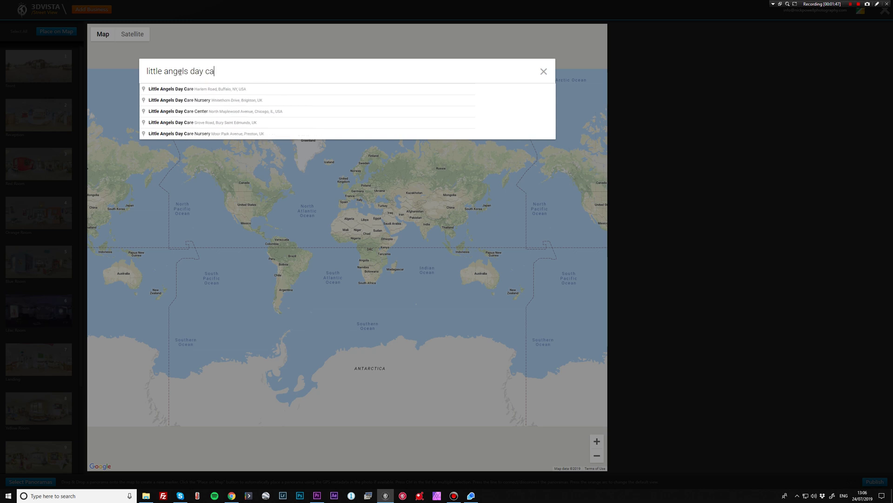
type("re nursery")
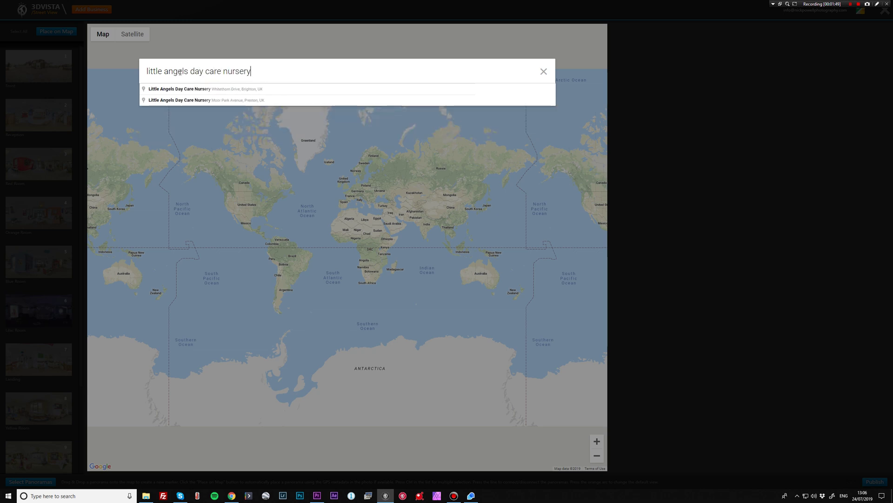
left_click(233, 90)
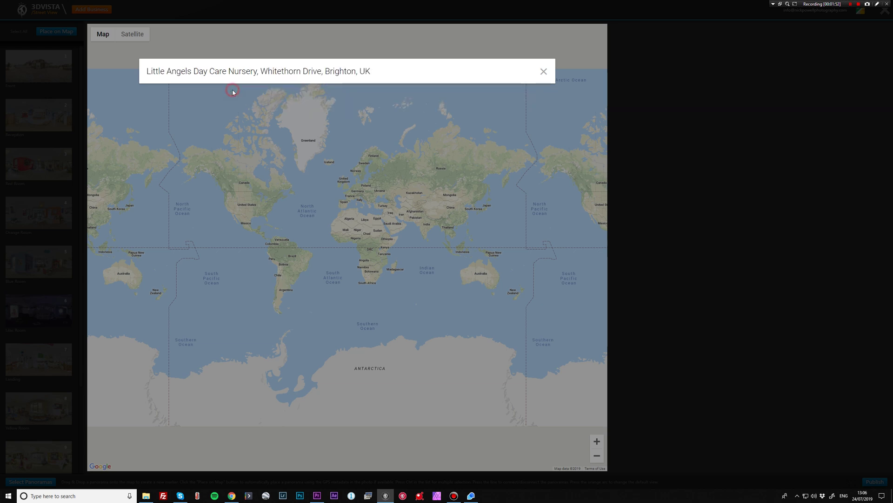
Reopen the business search and add the Brighton branch of Little Angels Day Care Nursery to the project
left_click(383, 73)
left_click(348, 73)
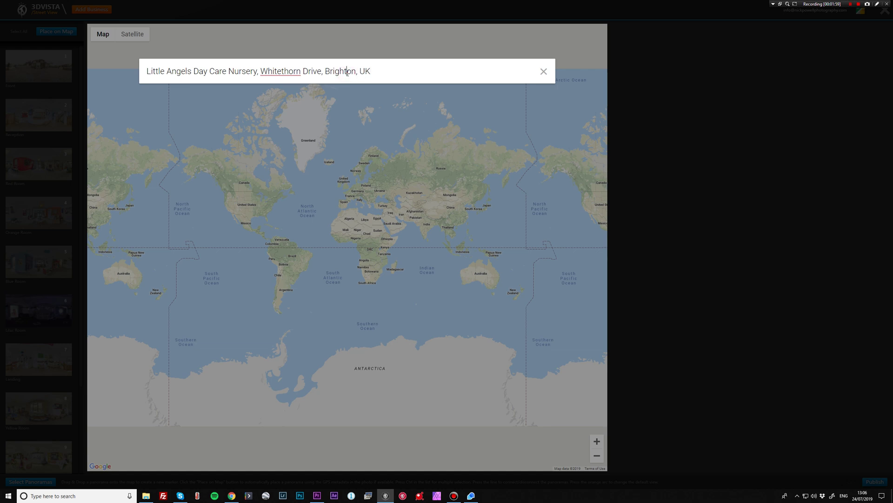
left_click(347, 73)
left_click(368, 71)
double_click(369, 72)
left_click(383, 72)
left_click(543, 73)
left_click(99, 9)
double_click(308, 71)
left_click(235, 89)
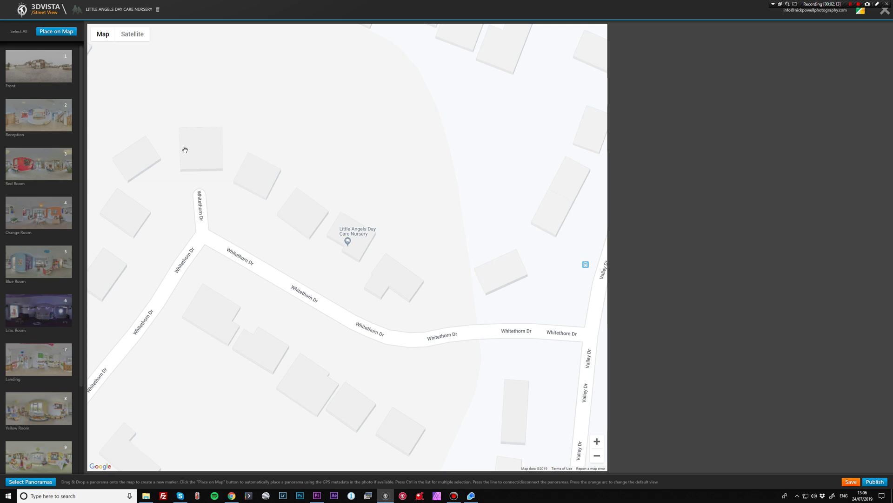
Switch the map to satellite imagery and show the nursery building and its surroundings from directly overhead
left_click(139, 38)
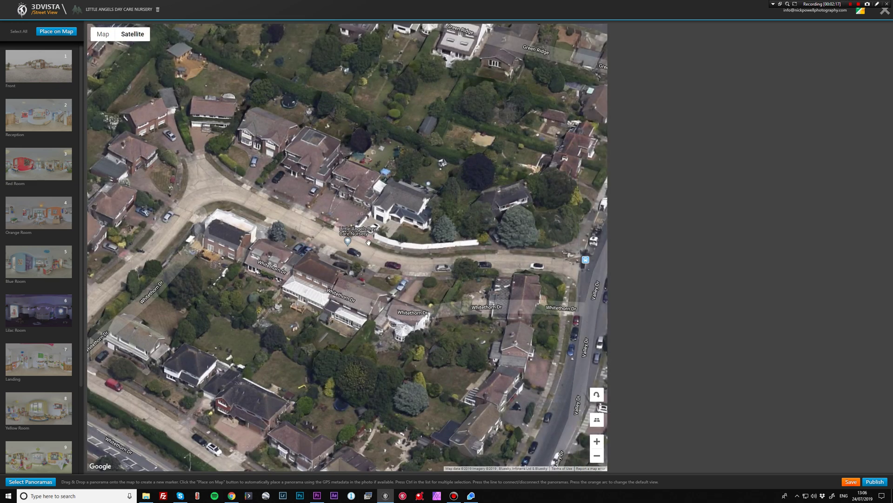
left_click_drag(335, 217, 383, 272)
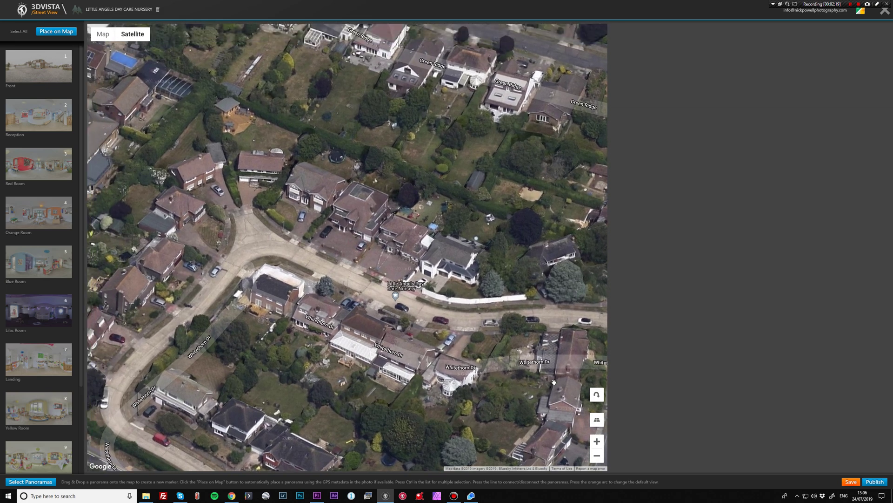
left_click(599, 421)
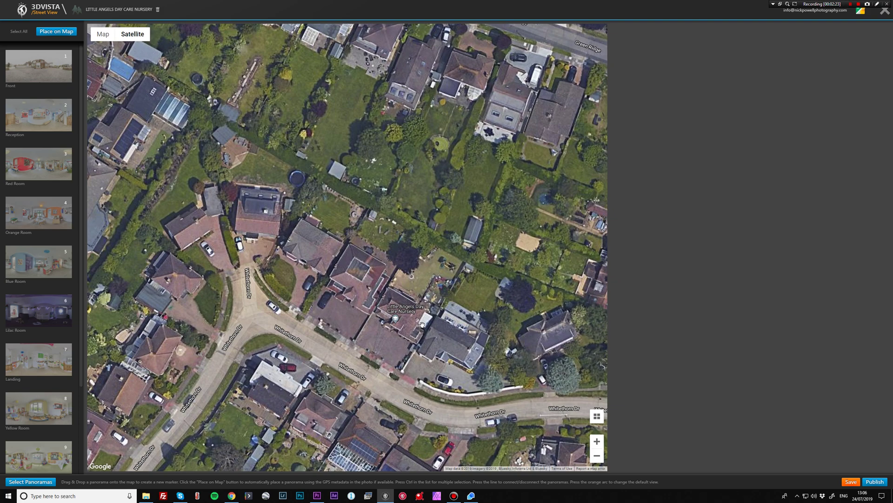
left_click_drag(482, 247, 466, 221)
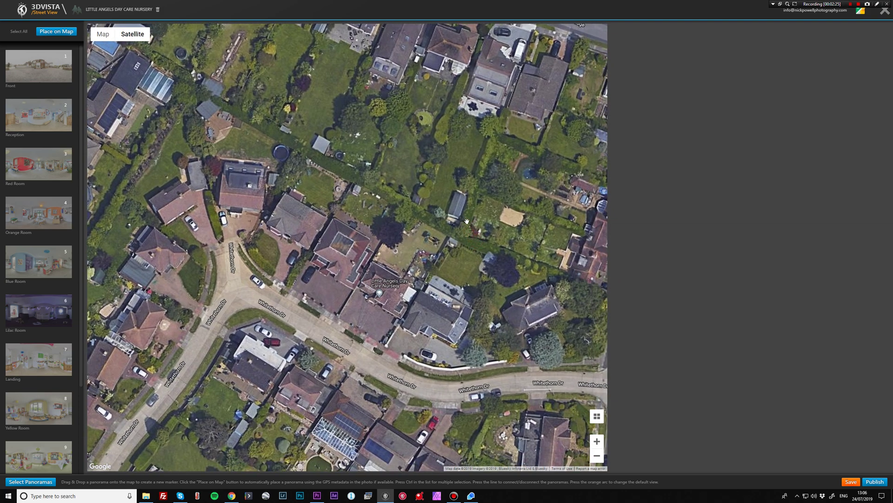
left_click(597, 420)
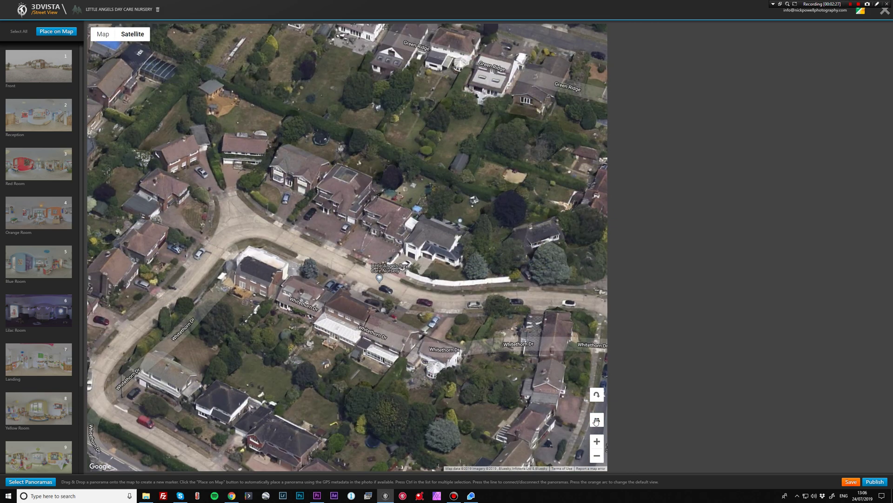
left_click(597, 419)
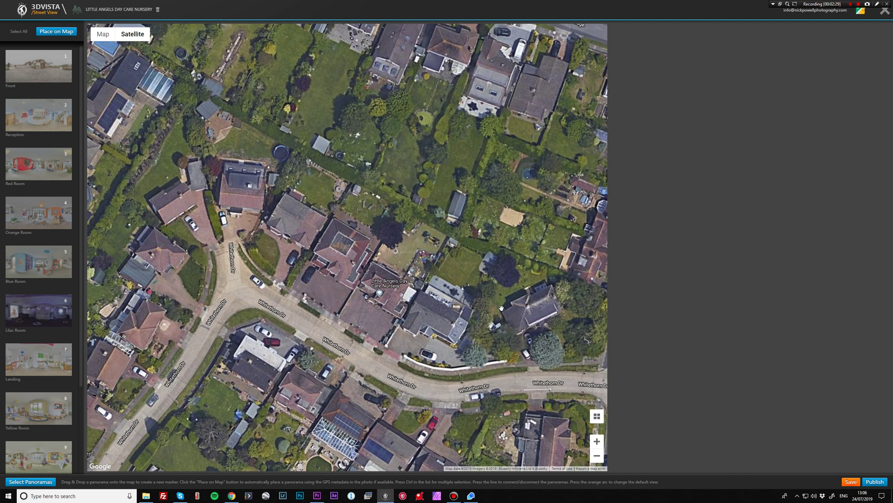
left_click_drag(441, 262, 428, 250)
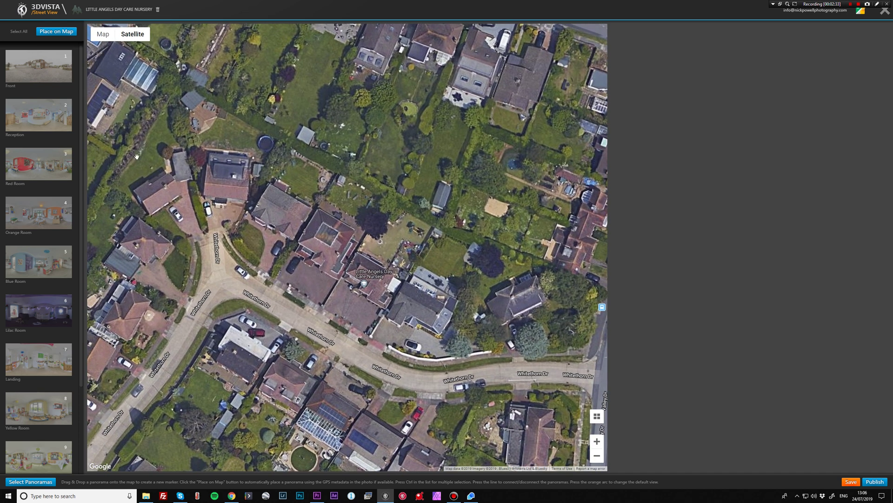
Place the Front panorama on the map and position its marker on the driveway in front of the nursery building
left_click(36, 68)
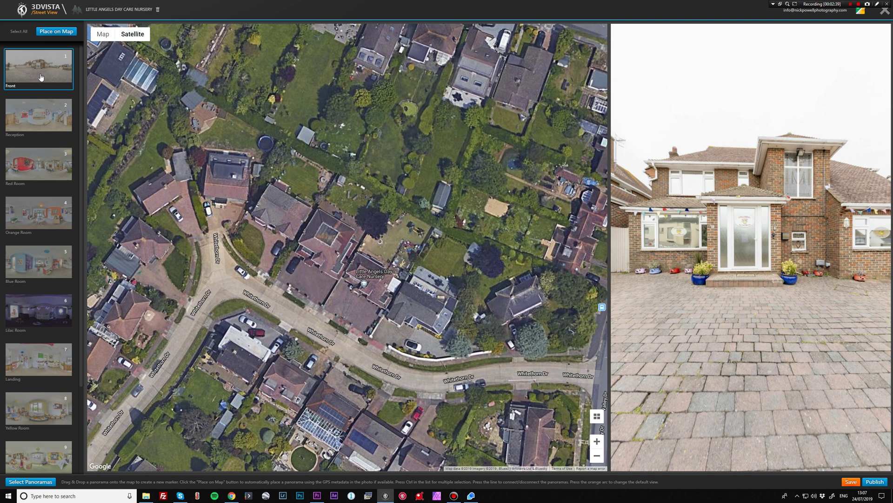
mouse_move(41, 76)
left_mouse_down()
mouse_move(154, 136)
mouse_move(342, 291)
mouse_move(153, 131)
mouse_move(65, 74)
mouse_move(72, 43)
left_mouse_up()
left_click(46, 32)
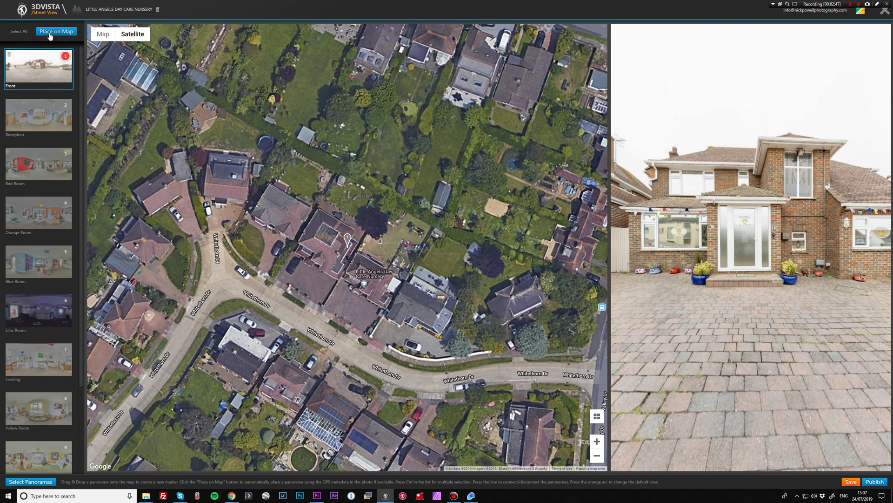
mouse_move(347, 239)
left_mouse_down()
mouse_move(358, 305)
mouse_move(353, 294)
mouse_move(365, 283)
left_mouse_up()
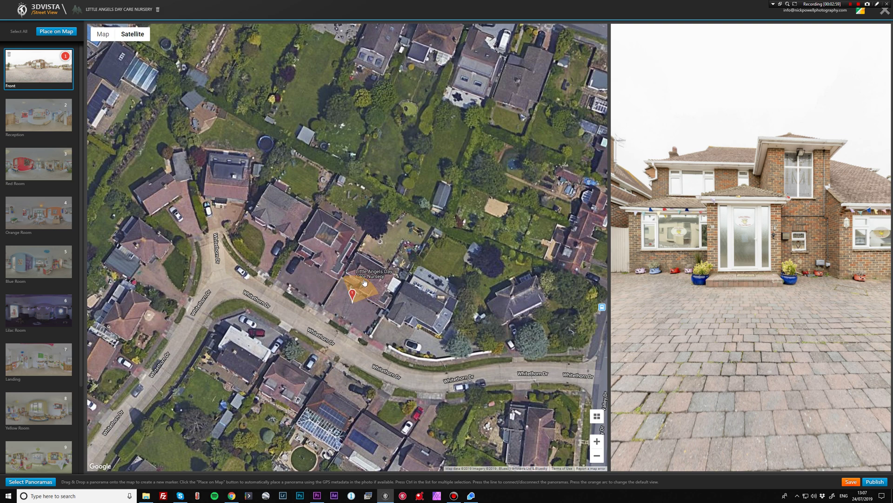
Orient the Front panorama's default view so that it faces the nursery's front door on the map
mouse_move(751, 246)
left_mouse_down()
mouse_move(661, 245)
mouse_move(719, 251)
left_mouse_up()
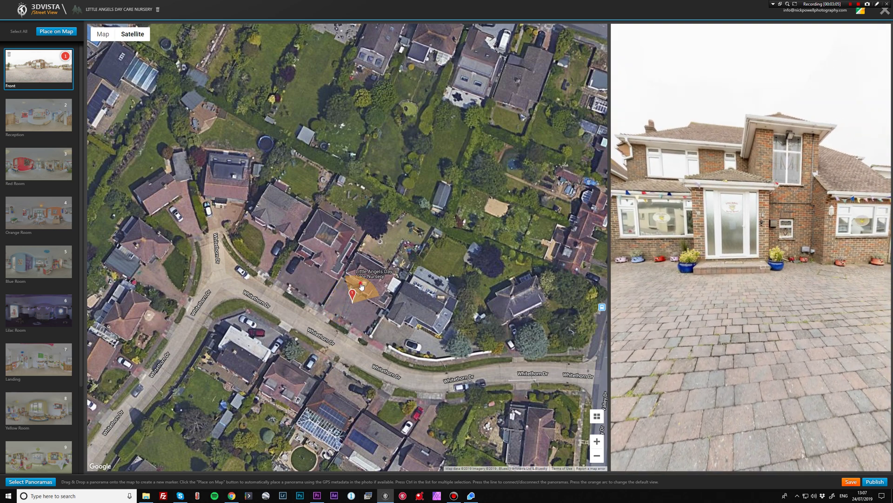
mouse_move(365, 284)
left_mouse_down()
mouse_move(364, 319)
mouse_move(372, 312)
left_mouse_up()
left_click_drag(614, 271, 742, 206)
left_click_drag(378, 306, 366, 278)
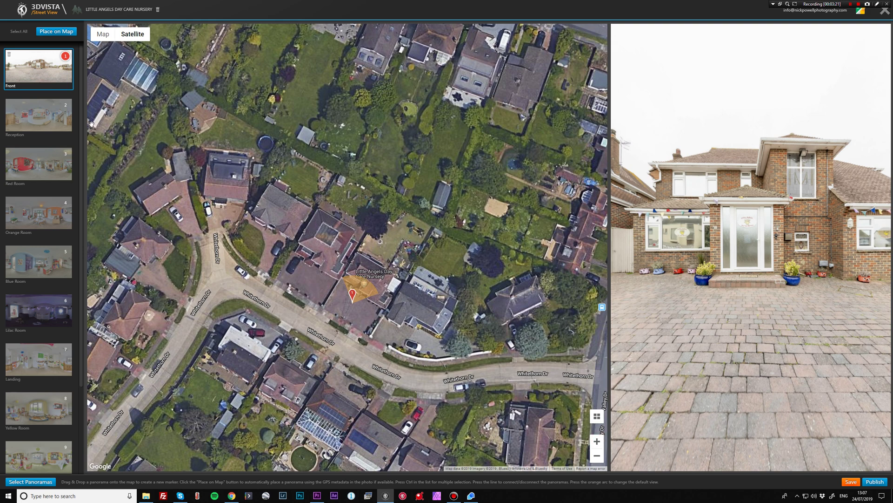
Place the Reception panorama on the nursery building behind the Front marker, and check its hotspot from the Front panorama
left_click(58, 121)
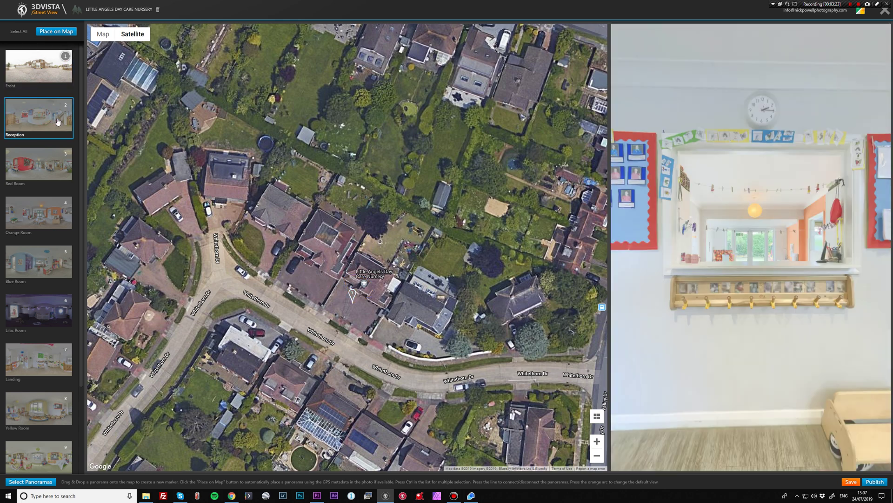
left_click(63, 32)
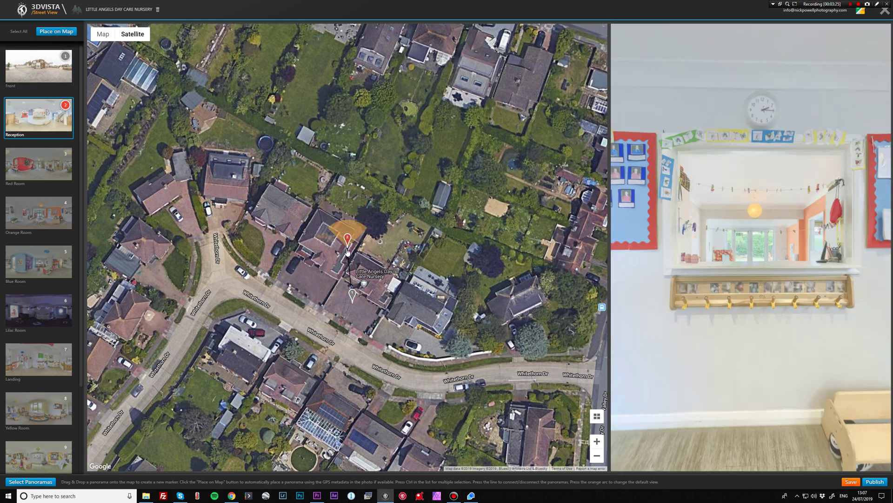
left_click_drag(347, 238, 355, 251)
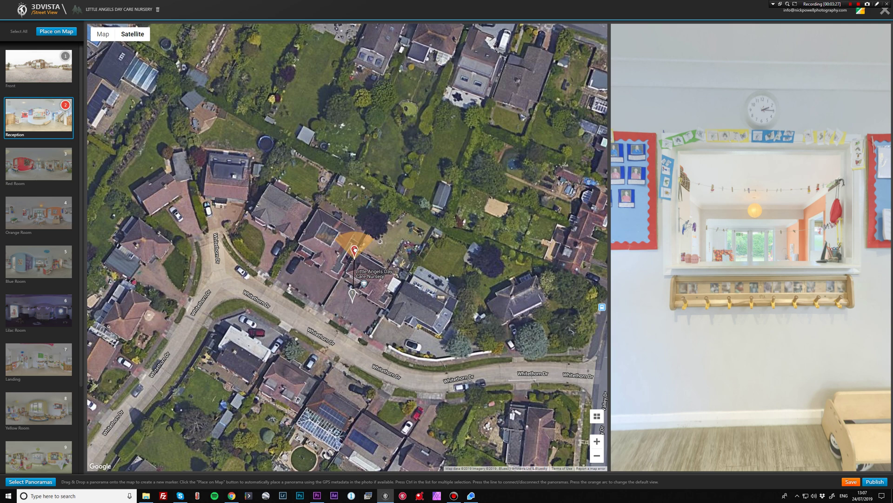
left_click(352, 294)
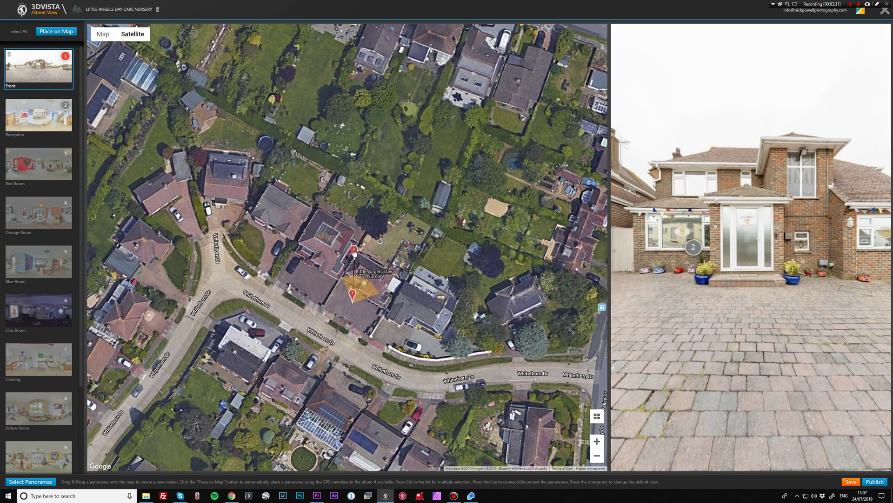
Move the Reception marker onto the front of the nursery building and orient its default view towards the rear garden
left_click(355, 251)
left_click_drag(355, 253, 362, 275)
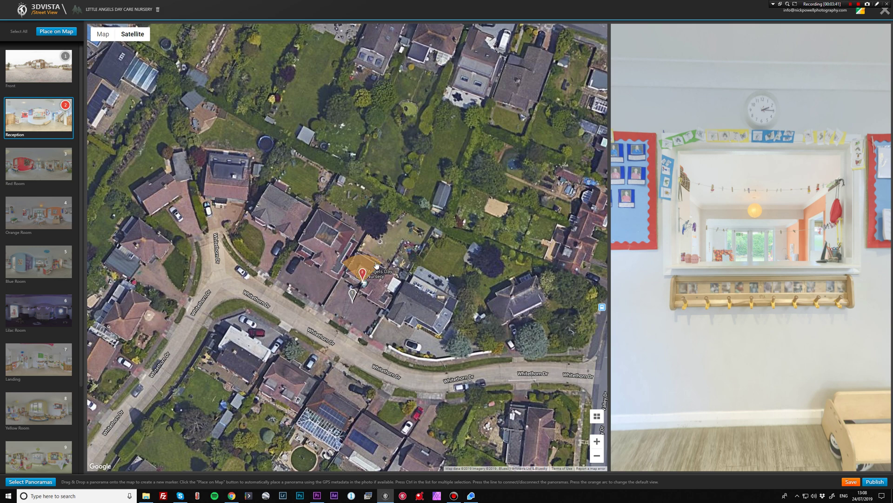
left_click_drag(375, 266, 377, 265)
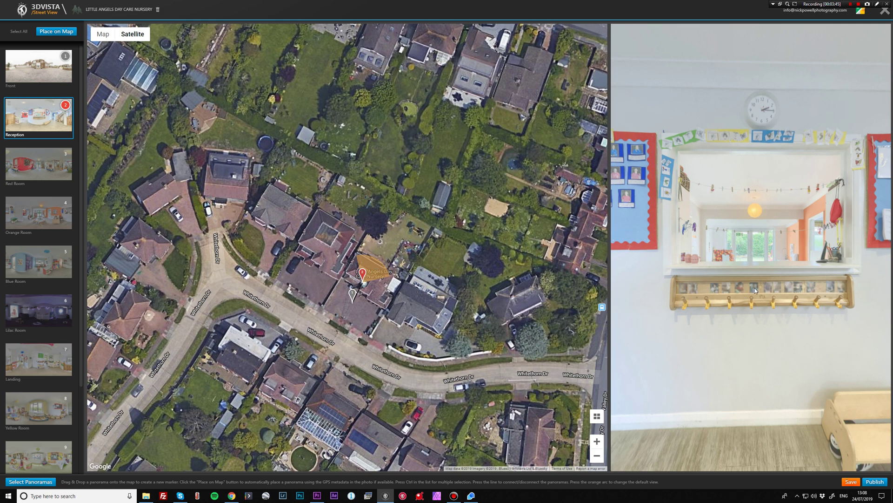
mouse_move(754, 291)
left_mouse_down()
mouse_move(717, 281)
mouse_move(697, 261)
left_mouse_up()
scroll(697, 261, "down", 2)
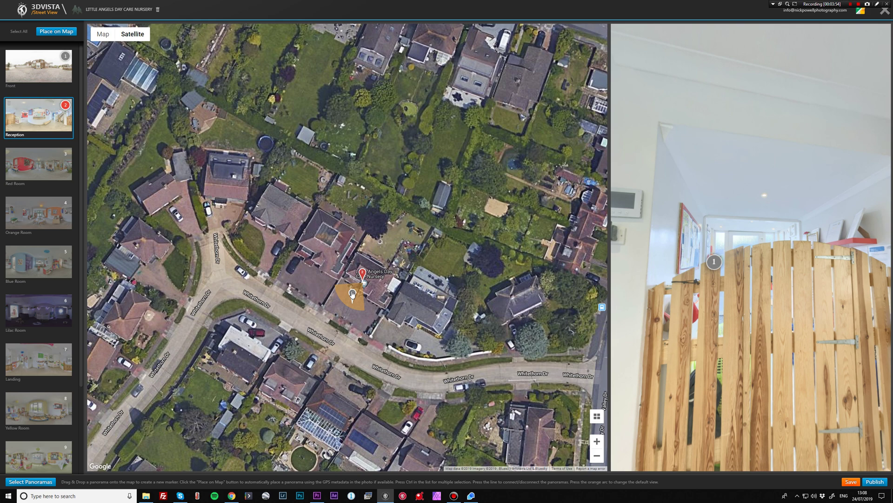
Fine-tune the Front marker's position on the driveway so that the Reception hotspot sits on the front door
left_click(353, 293)
left_click_drag(350, 291, 349, 291)
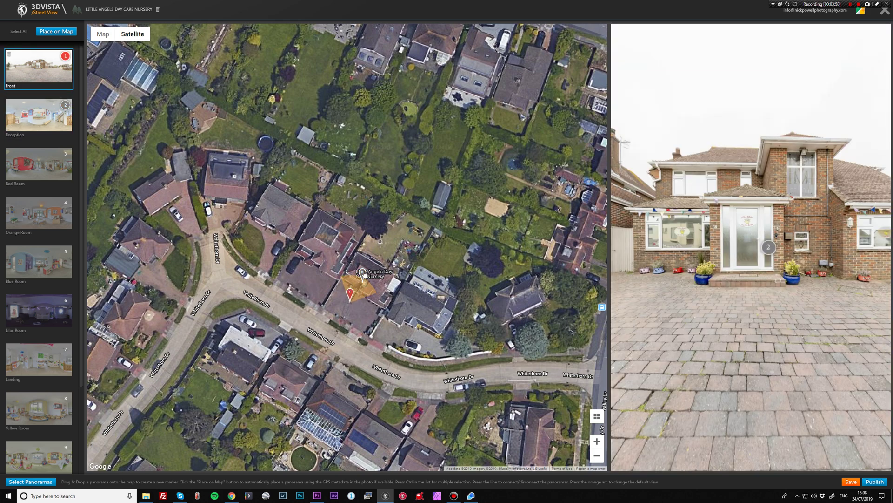
left_click_drag(350, 292, 354, 296)
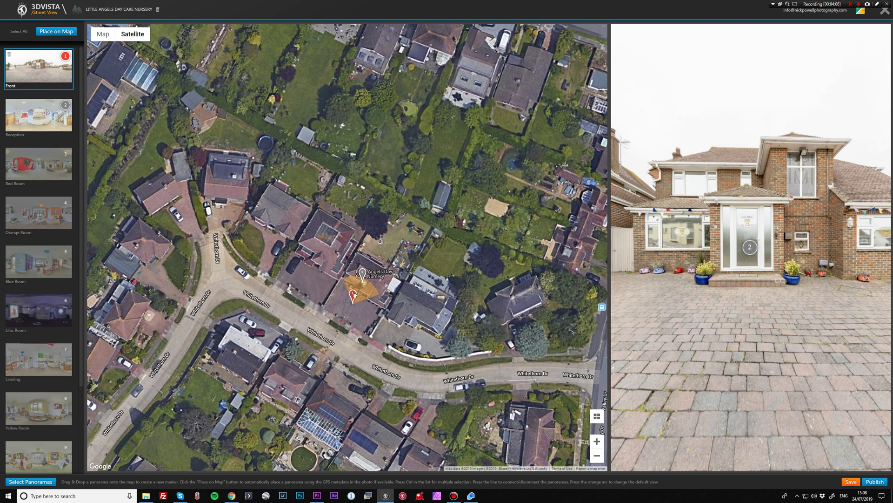
left_click_drag(354, 298, 356, 299)
Look around the Red Room panorama and place it on the nursery building, just northwest of the Reception marker
left_click_drag(35, 179, 126, 190)
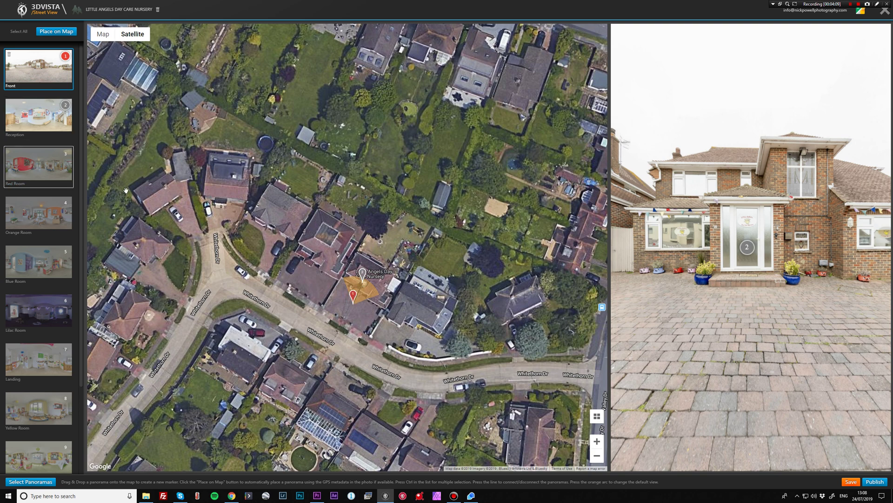
left_click(47, 164)
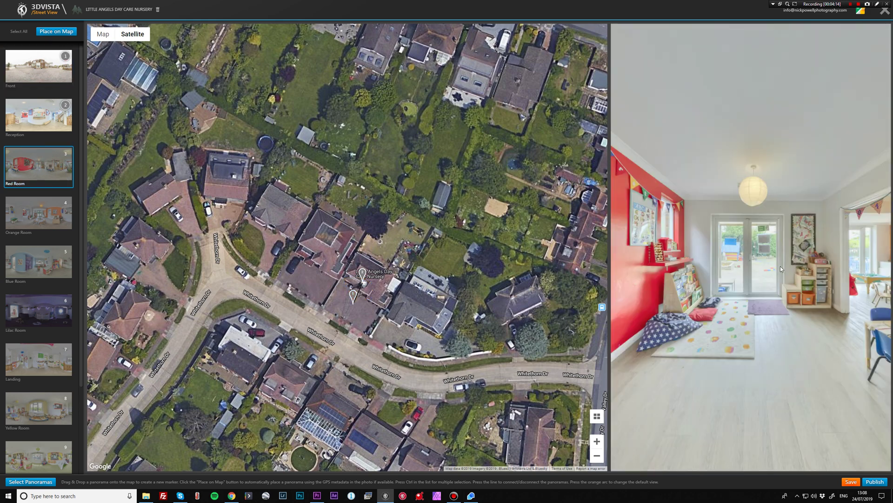
left_click_drag(780, 266, 722, 282)
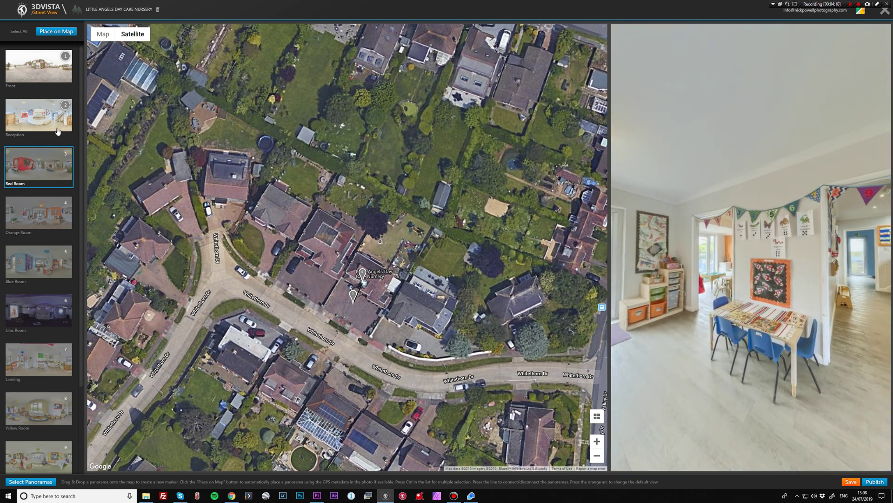
mouse_move(39, 165)
left_mouse_down()
mouse_move(349, 245)
mouse_move(357, 275)
mouse_move(349, 269)
left_mouse_up()
Nudge the Reception and Red Room markers to match the building's layout, and orient the Red Room view towards the rear garden
left_click(364, 273)
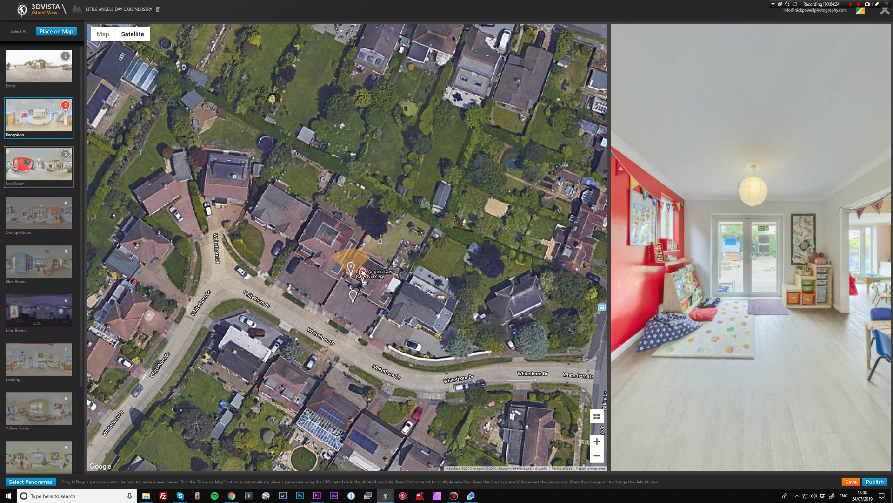
left_click_drag(365, 273, 368, 275)
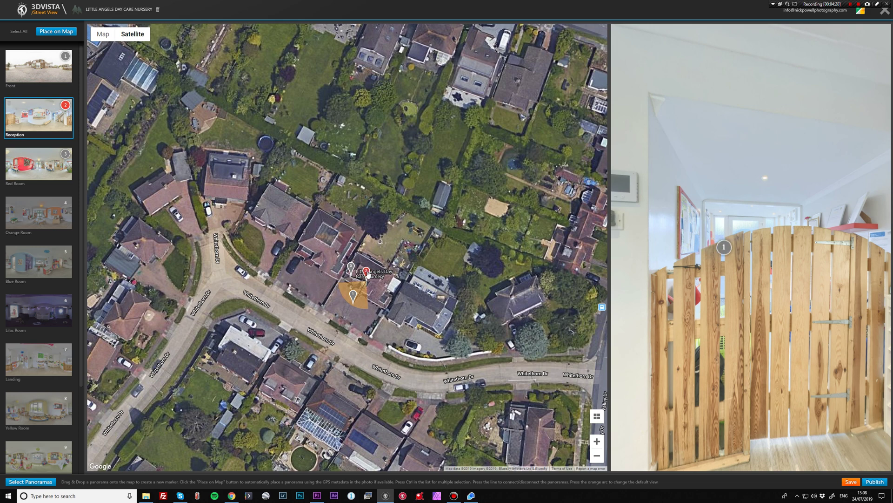
left_click(352, 269)
left_click_drag(351, 268, 352, 265)
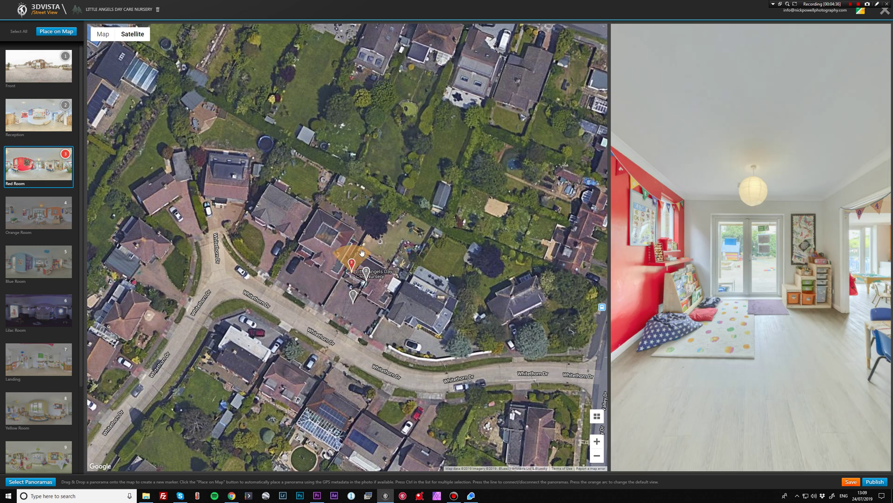
left_click_drag(362, 254, 363, 252)
Try toggling the link between Red Room and Reception with the Red Room marker moved to the neighbouring house, and return the marker
left_click_drag(352, 265, 301, 240)
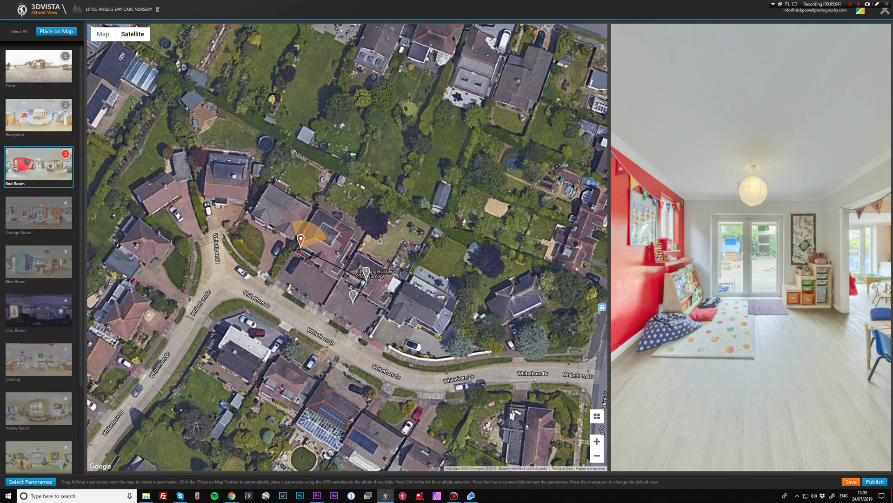
left_click(341, 269)
left_click(342, 269)
left_click(342, 270)
left_click_drag(301, 241, 353, 265)
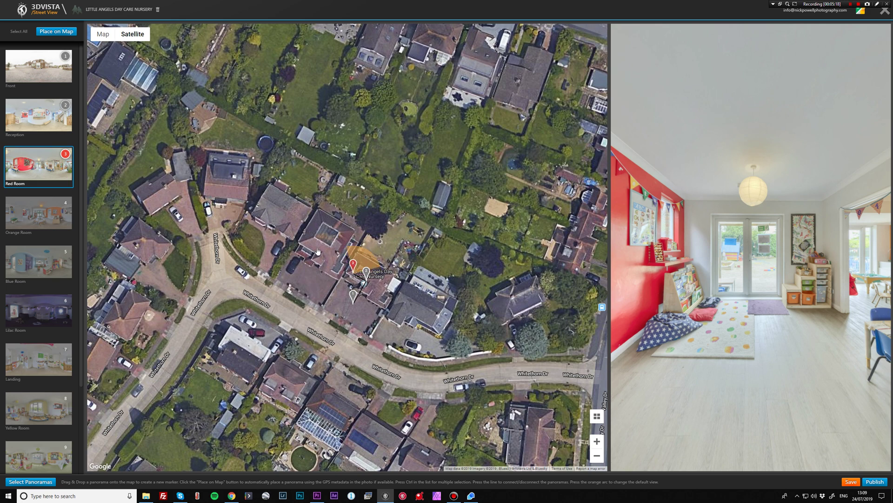
Place the Orange Room panorama on the nursery building east of the Reception marker and orient its view towards the rear garden
left_click(52, 228)
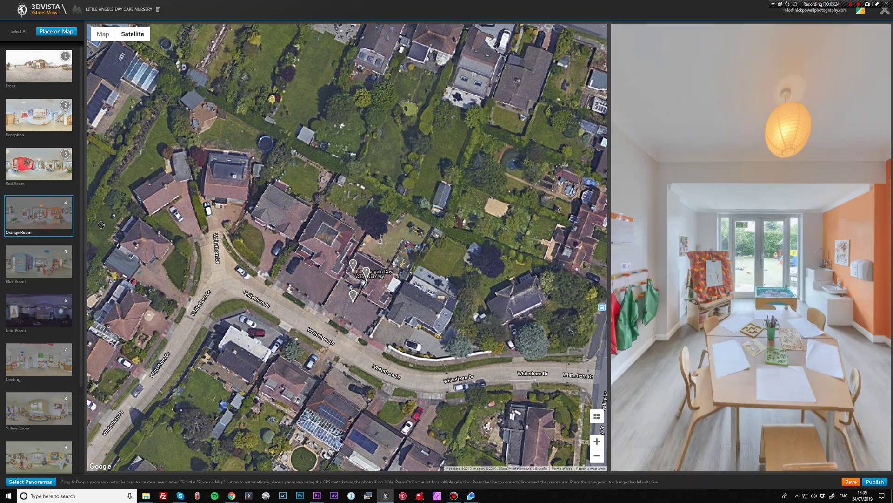
left_click(58, 32)
mouse_move(348, 243)
left_mouse_down()
mouse_move(376, 258)
mouse_move(380, 280)
left_mouse_up()
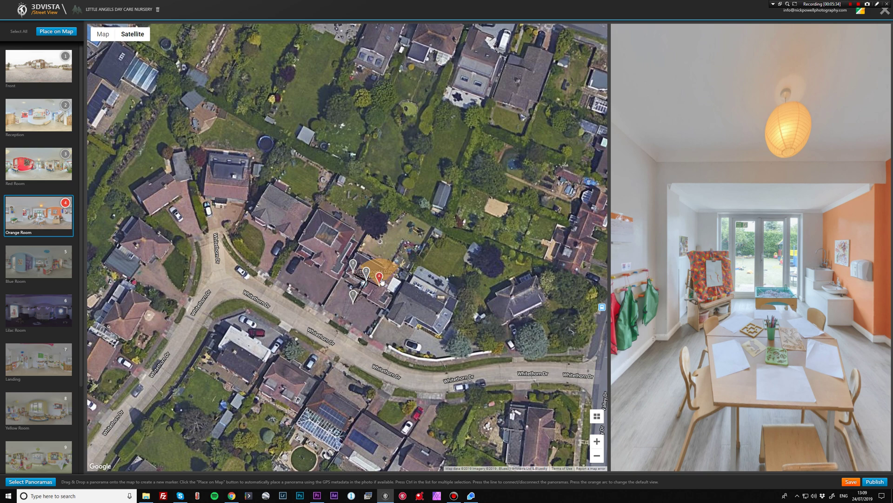
mouse_move(382, 280)
left_mouse_down()
mouse_move(384, 267)
mouse_move(391, 274)
left_mouse_up()
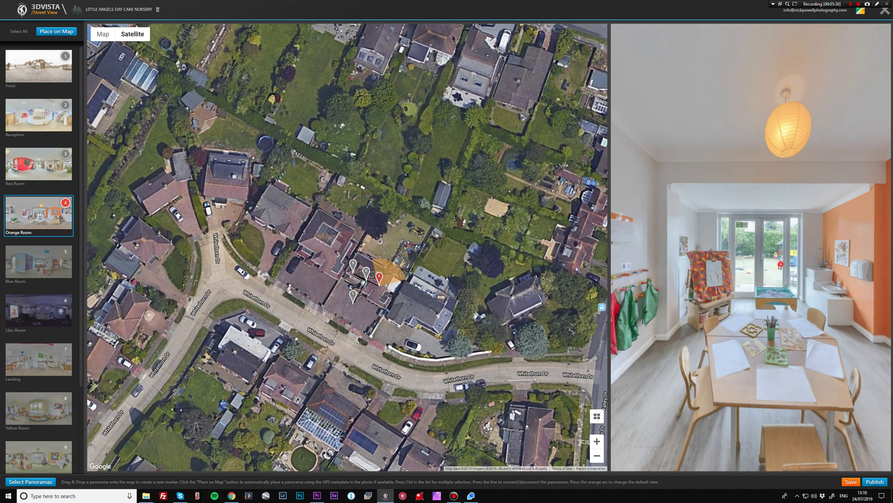
mouse_move(651, 257)
left_mouse_down()
mouse_move(753, 265)
mouse_move(652, 265)
left_mouse_up()
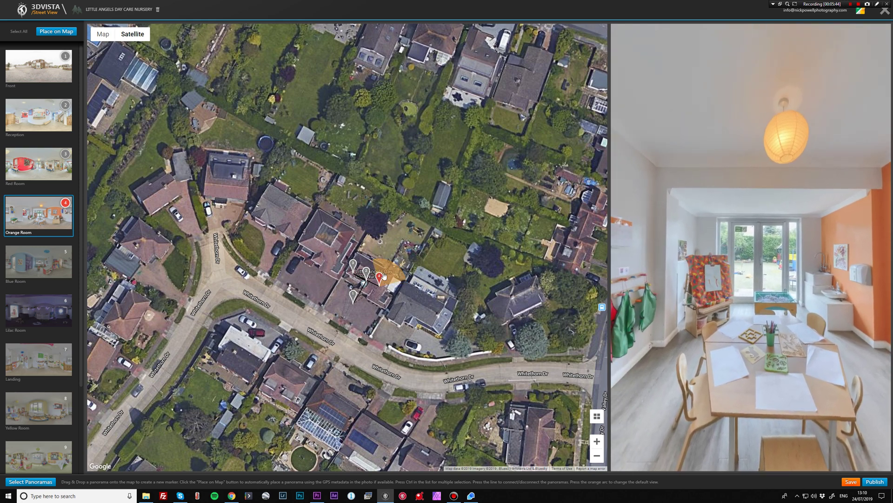
Spread the Front, Red Room and Orange Room markers apart on the map to expose the connection lines between them
scroll(46, 376, "down", 2)
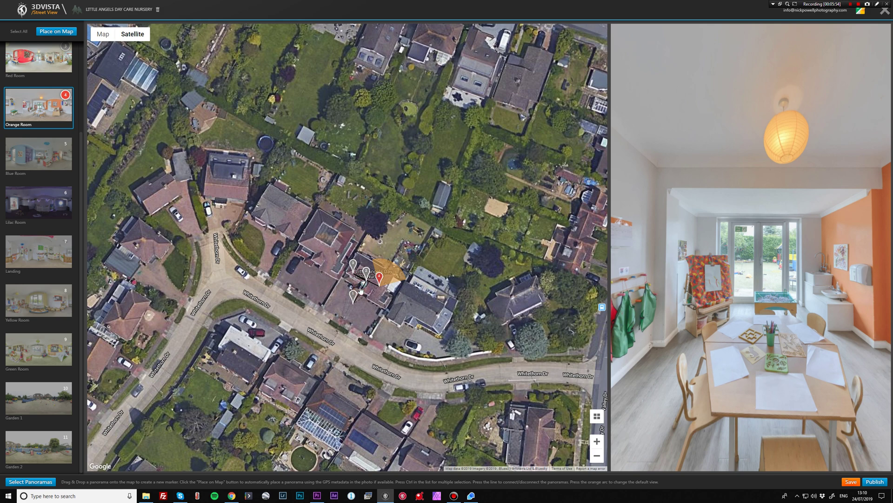
left_click_drag(354, 298, 346, 308)
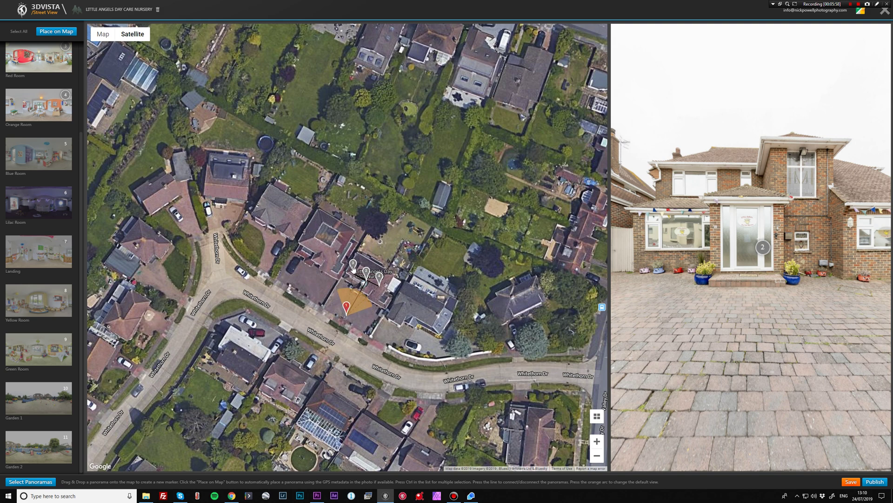
left_click_drag(353, 269, 323, 241)
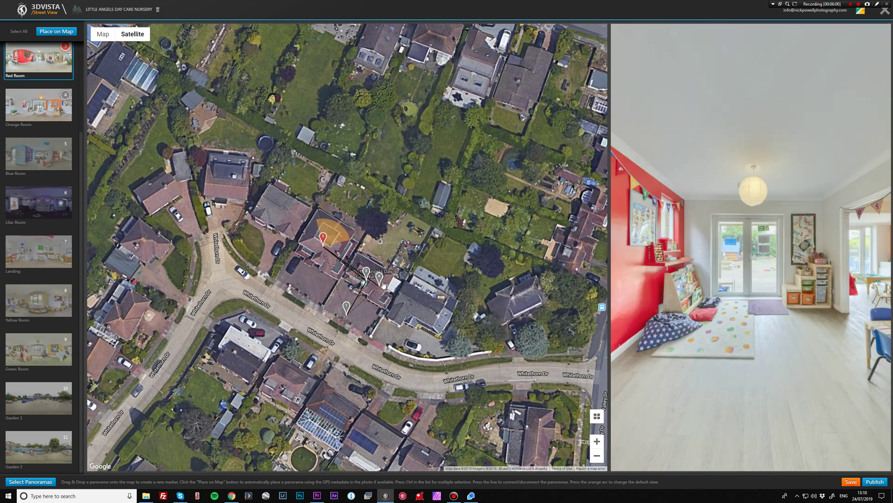
left_click_drag(382, 279, 430, 297)
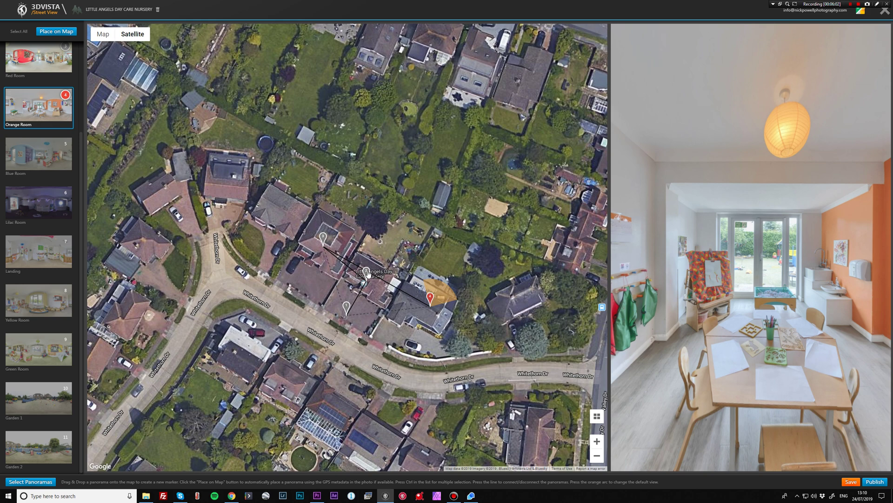
Nudge the Reception marker towards the driveway and toggle the connection line between Reception and Orange Room
left_click(346, 308)
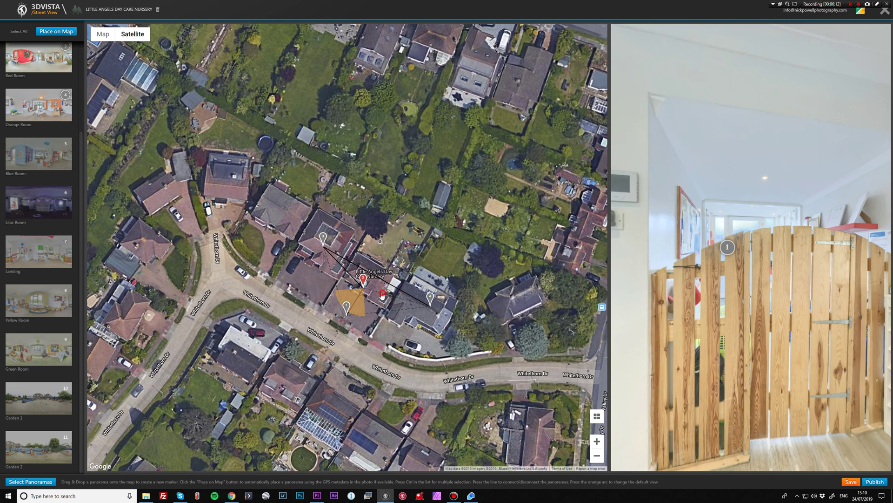
left_click(377, 293)
left_click_drag(376, 294, 352, 307)
left_click(411, 303)
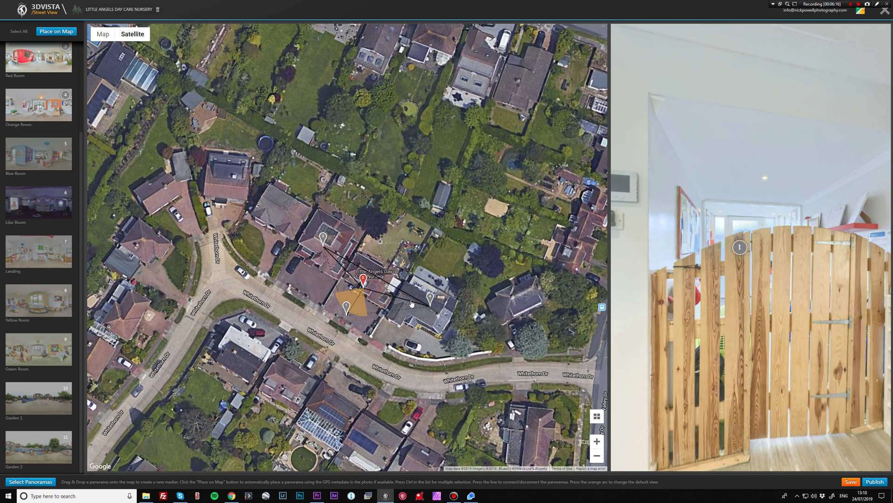